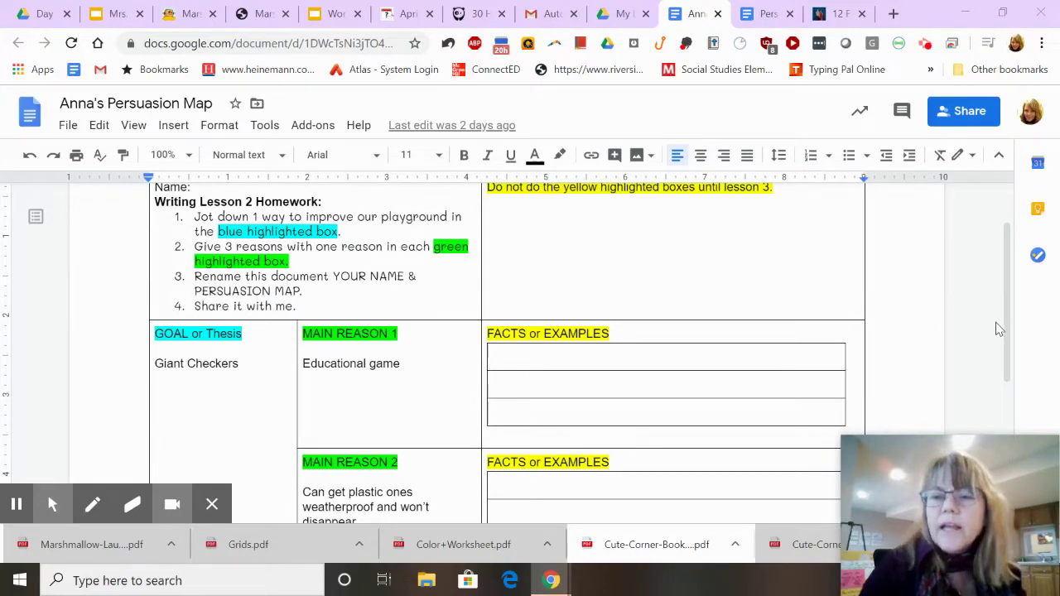
- In Reason 1's first facts row, write that it teaches thinking one step ahead, citing jumping an opponent's king to take him out
drag(1005, 331, 1014, 361)
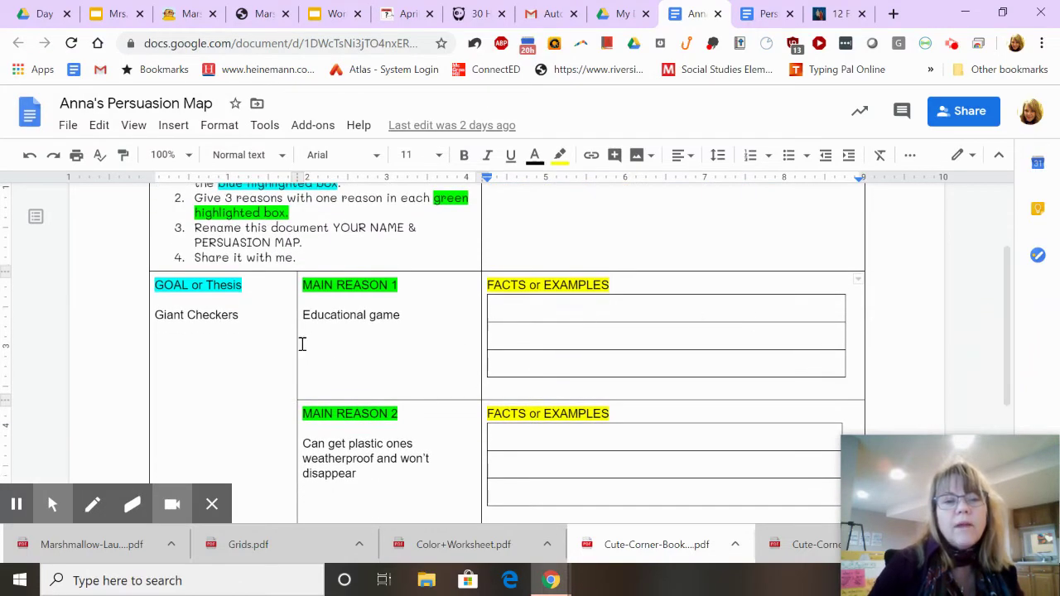
click(401, 314)
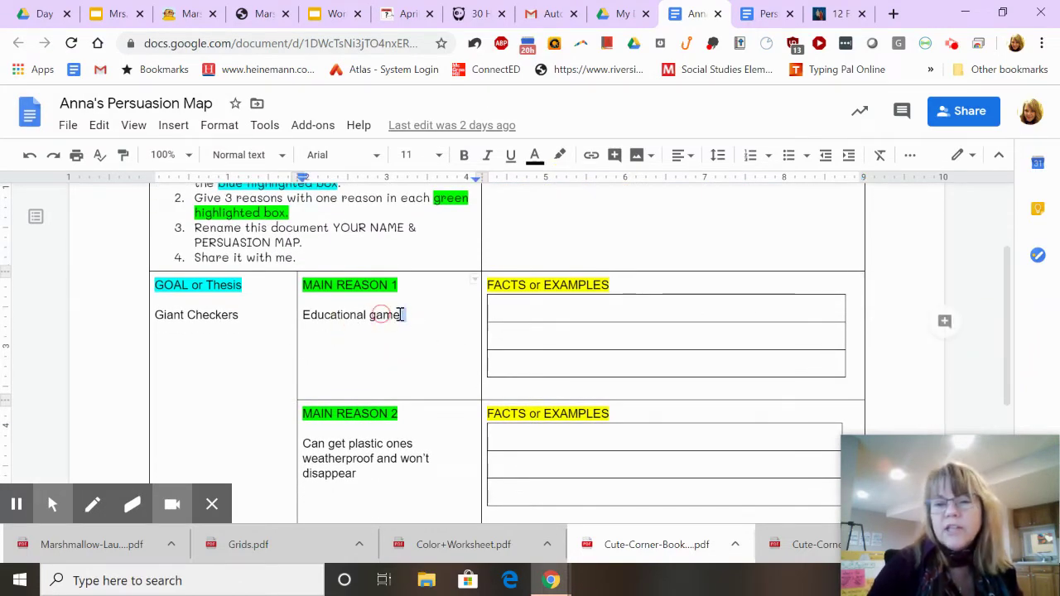
click(504, 311)
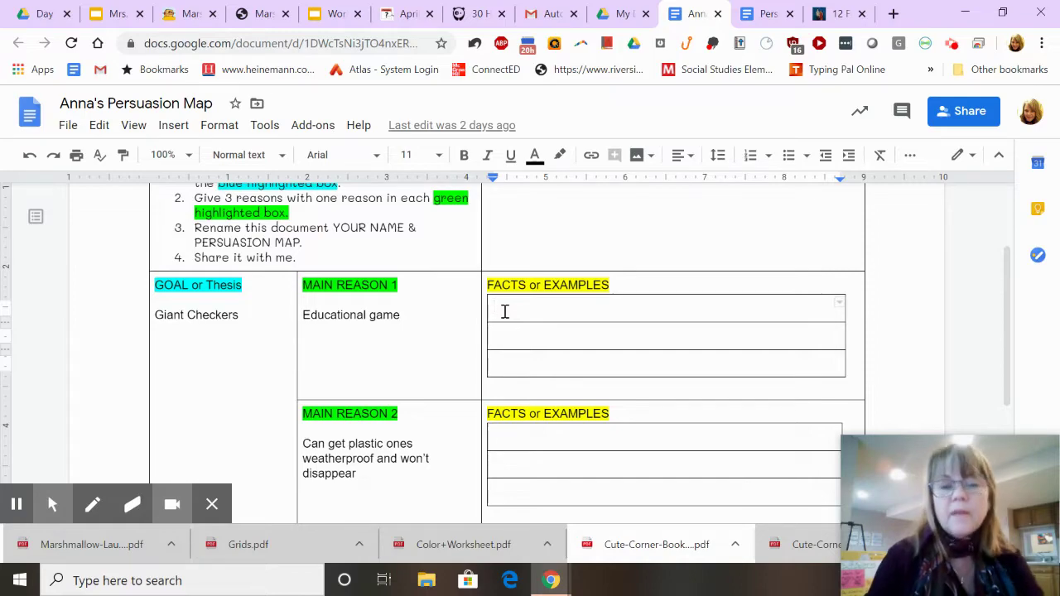
text(It teaches)
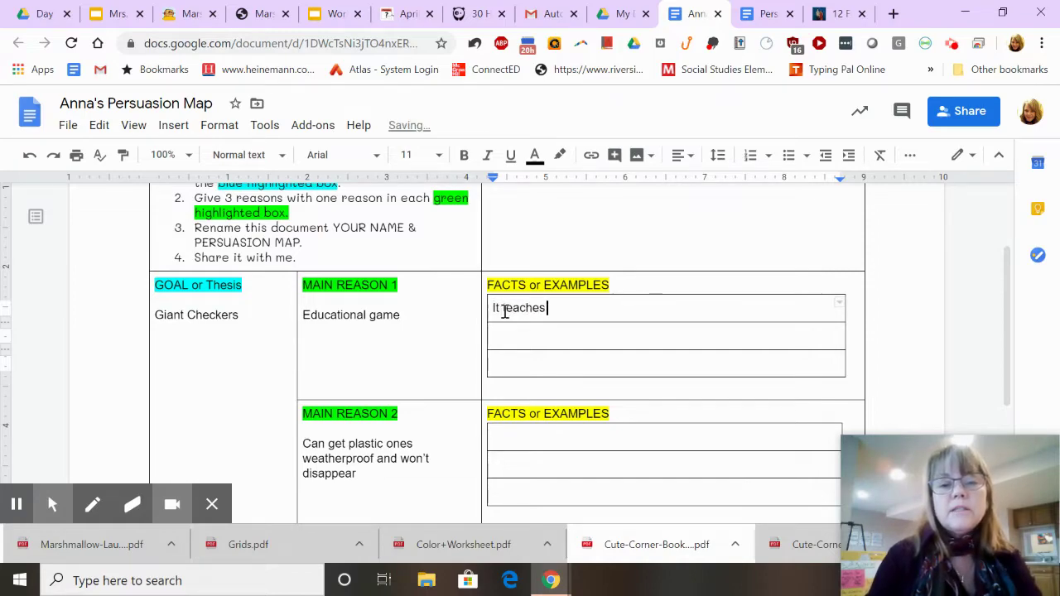
text( me to)
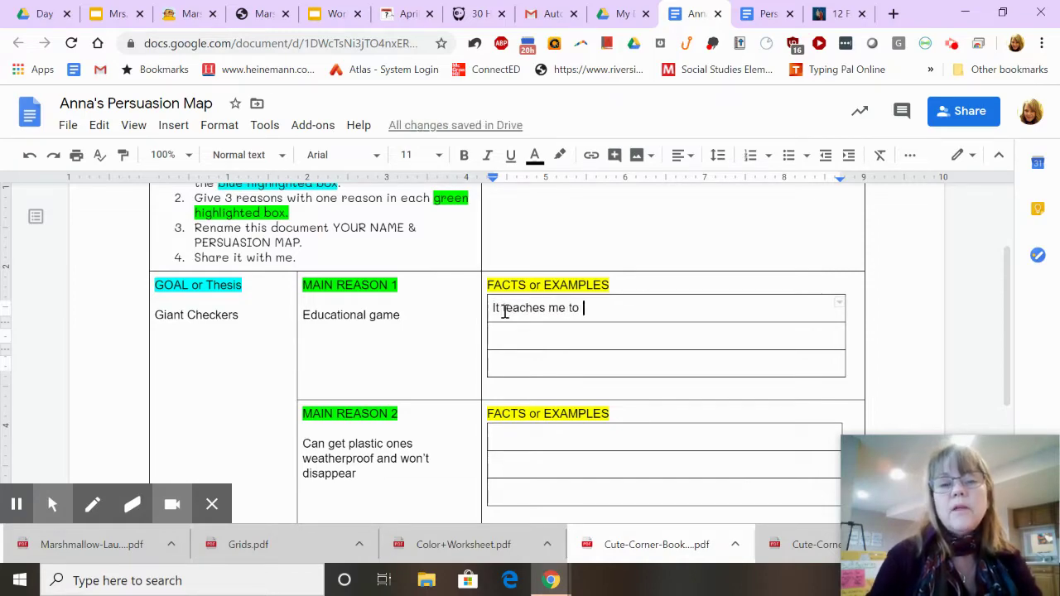
text( think one step a)
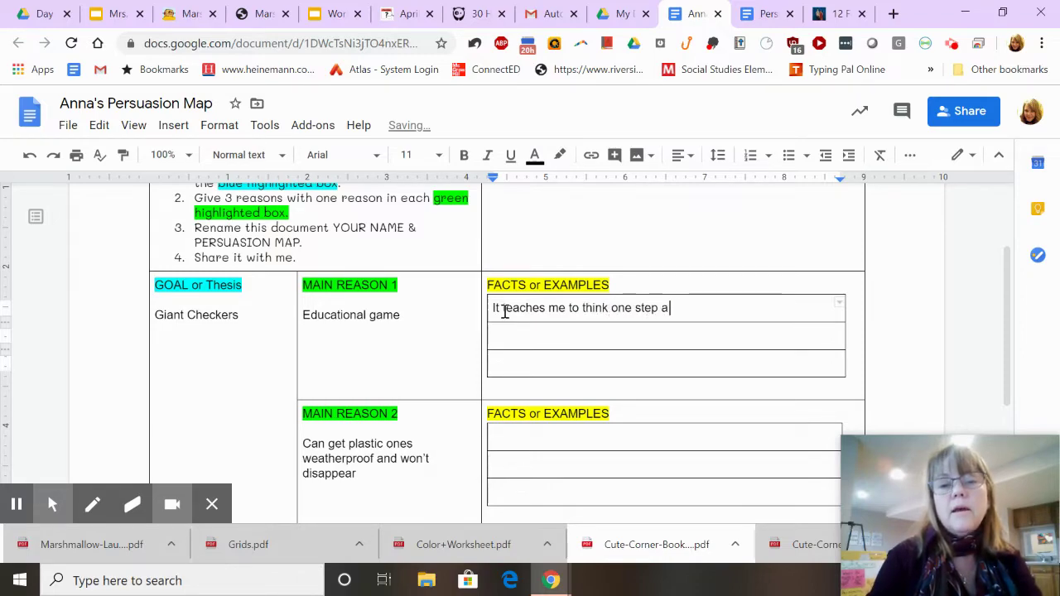
text(head.)
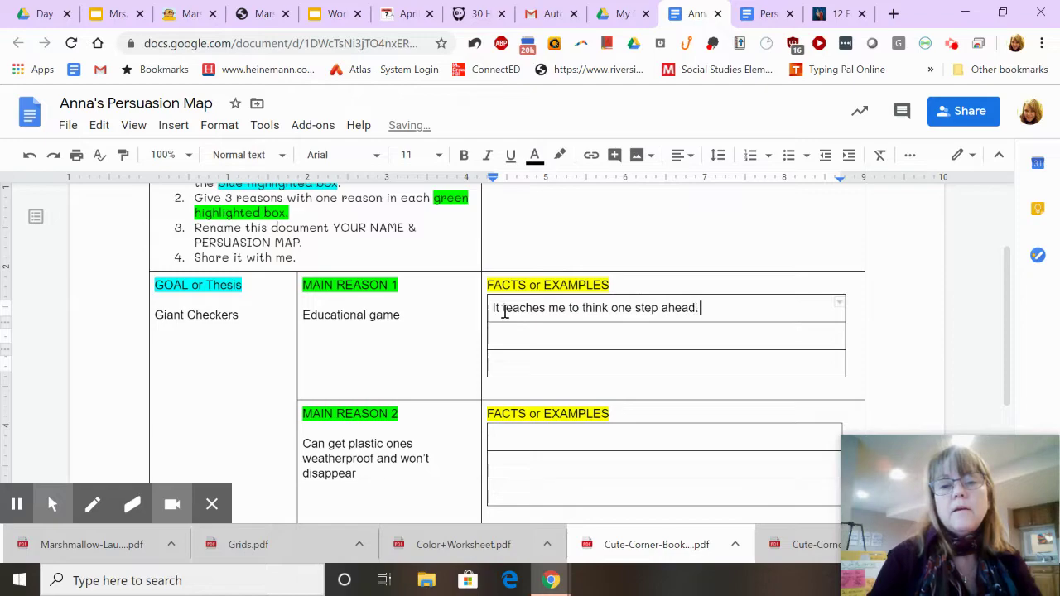
text( One t)
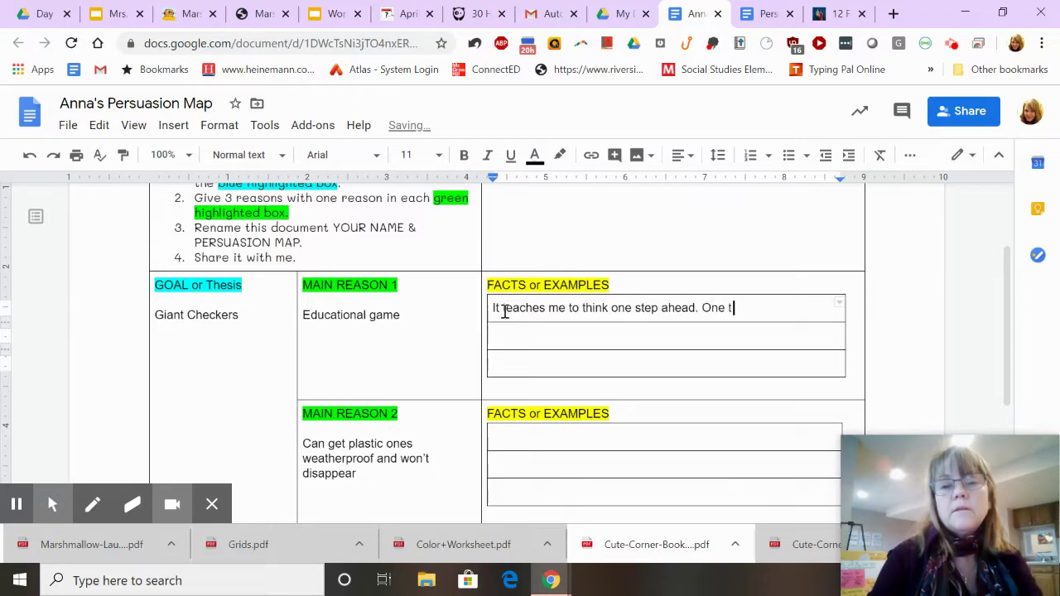
text(ime with Brad I)
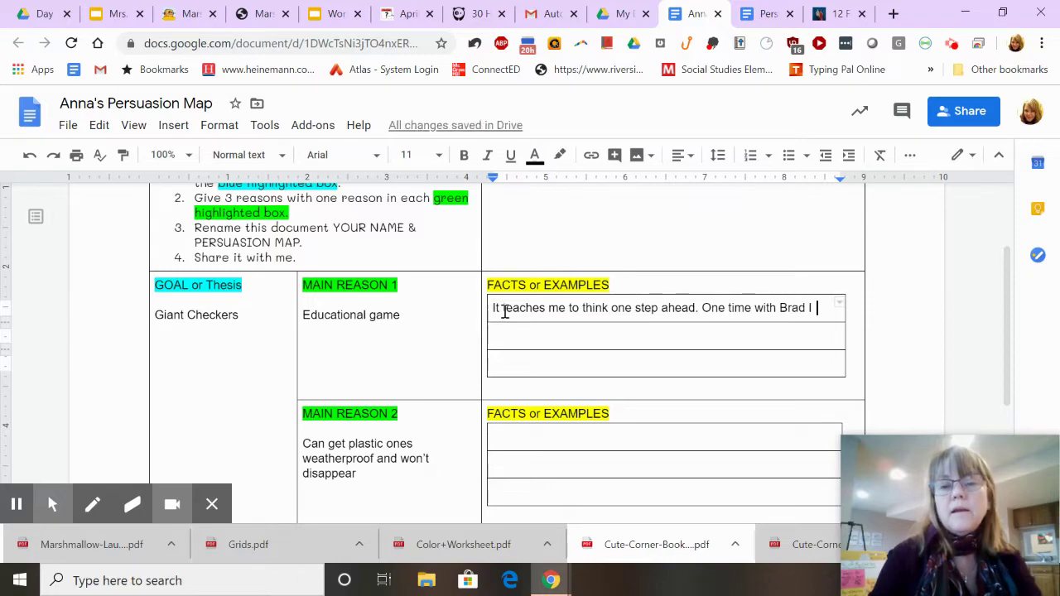
text( was )
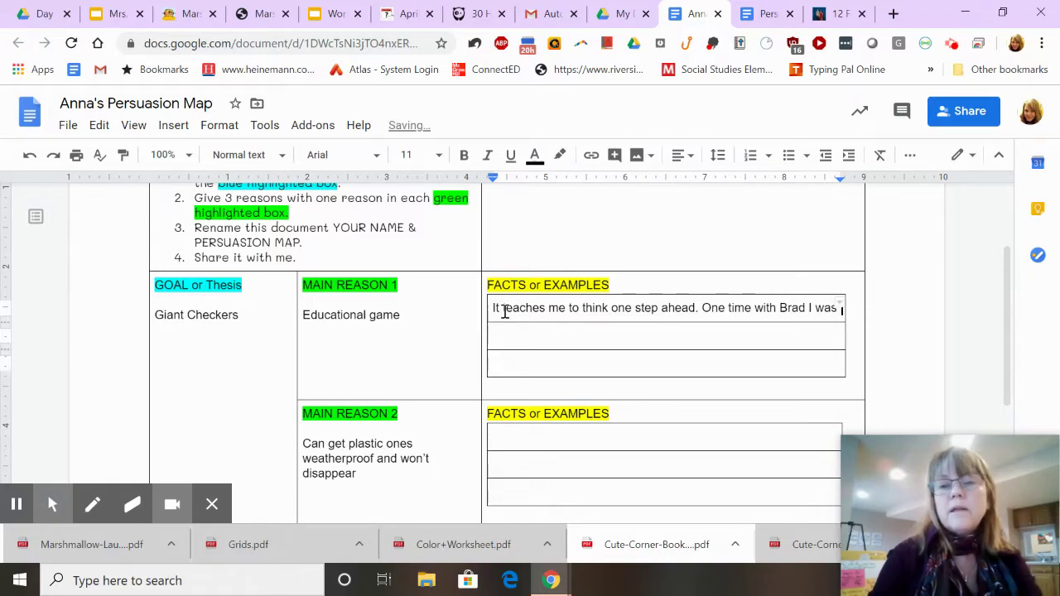
text(able t)
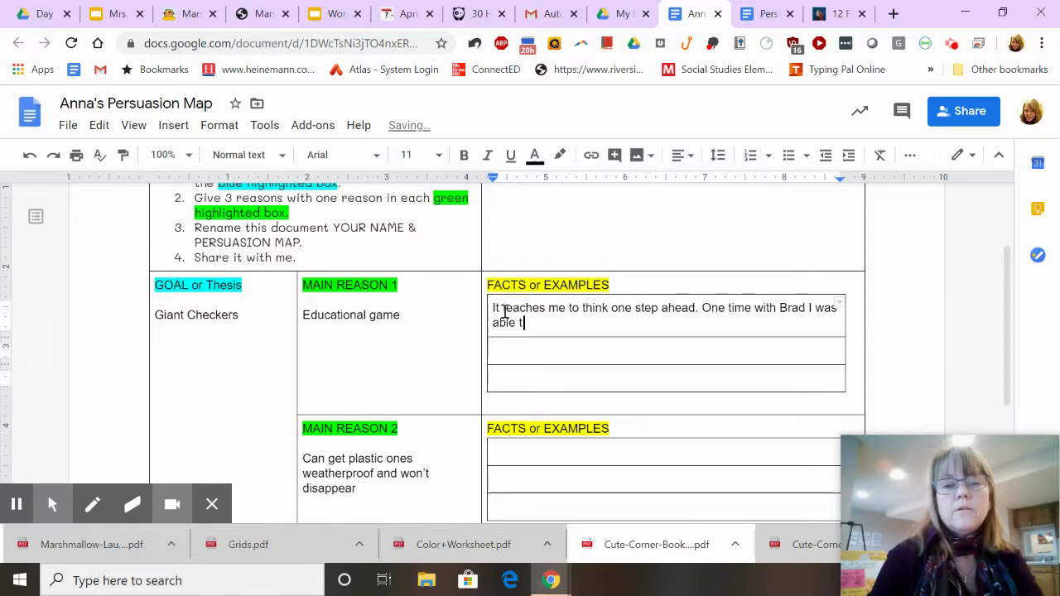
text(o jump)
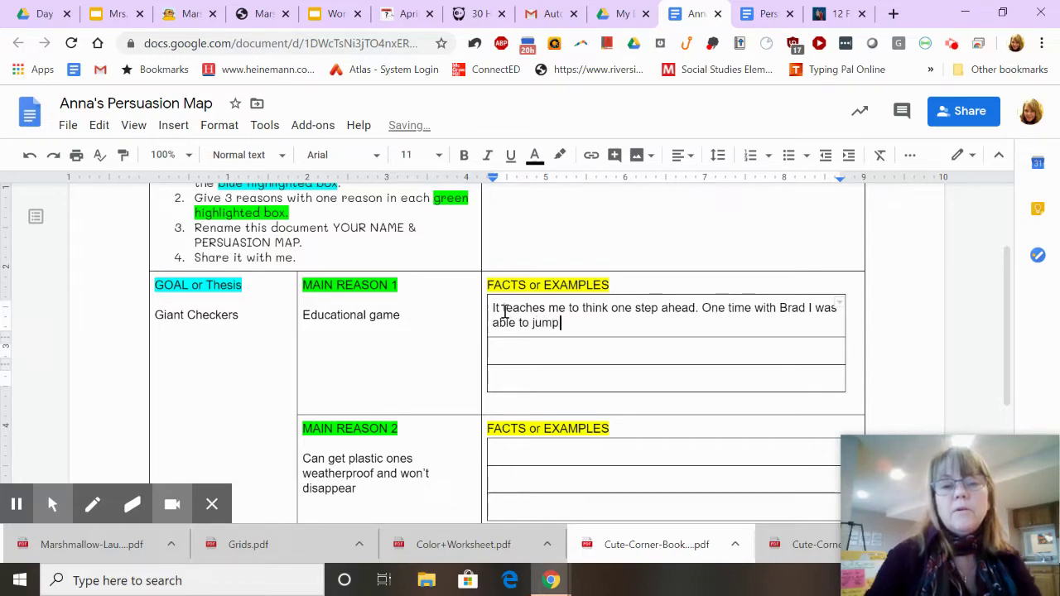
text( his )
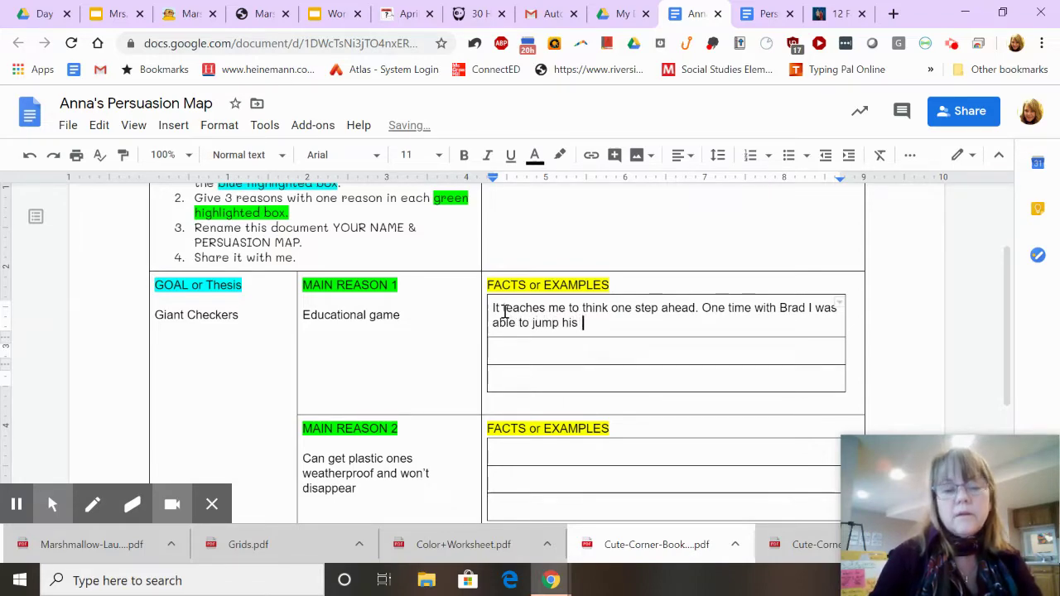
text(king)
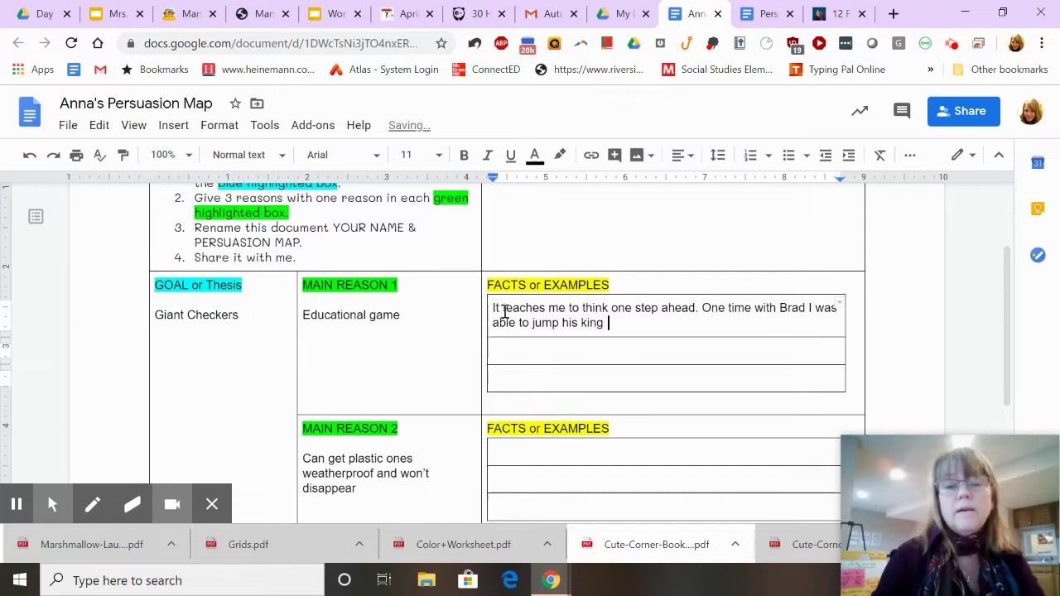
text( with)
key(BackSpace)
key(BackSpace)
key(BackSpace)
key(BackSpace)
key(BackSpace)
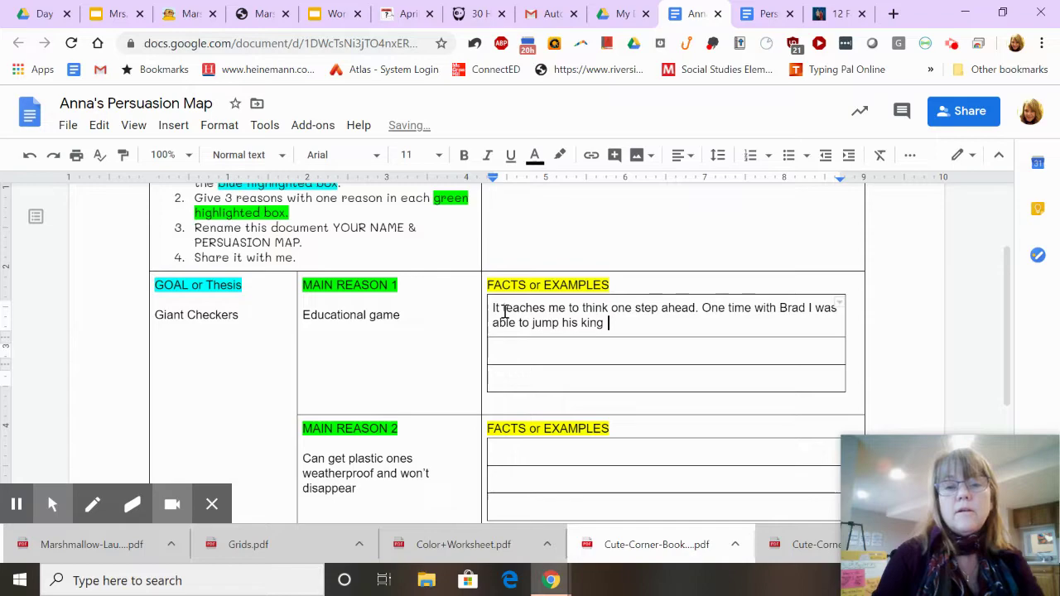
text(to take )
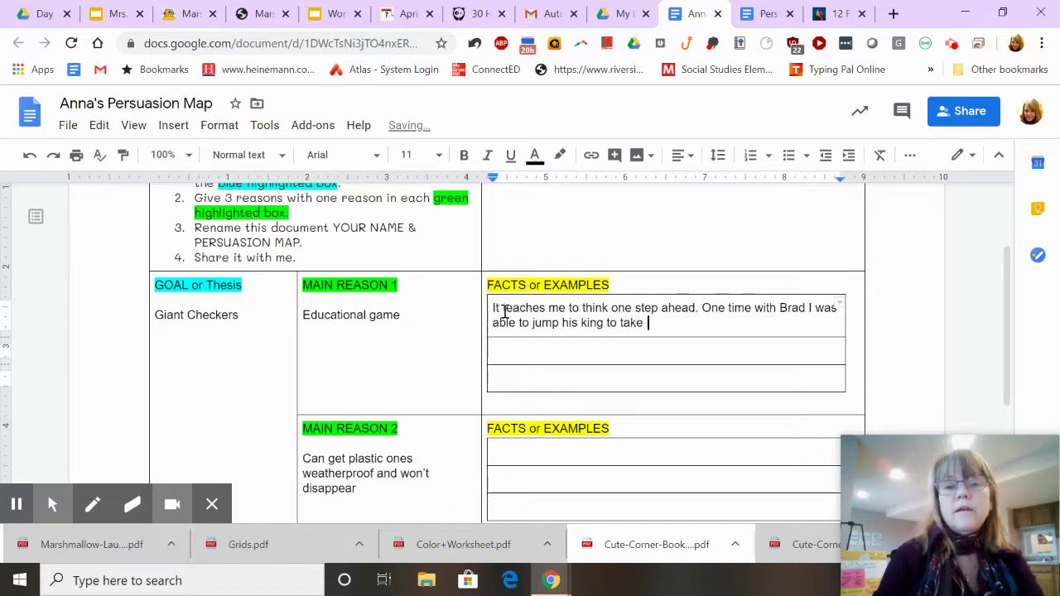
text(him out.)
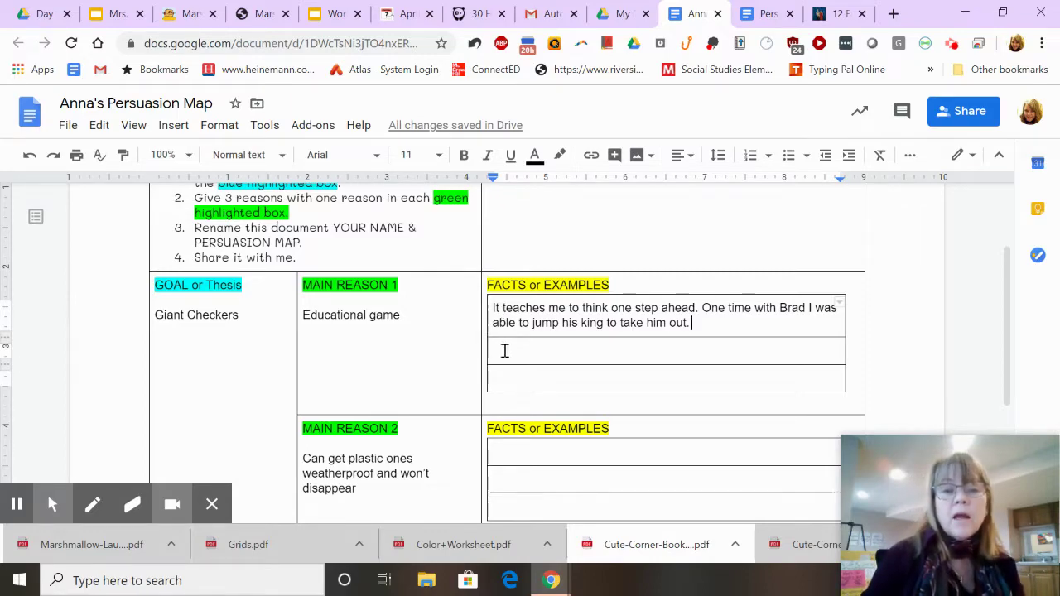
click(504, 351)
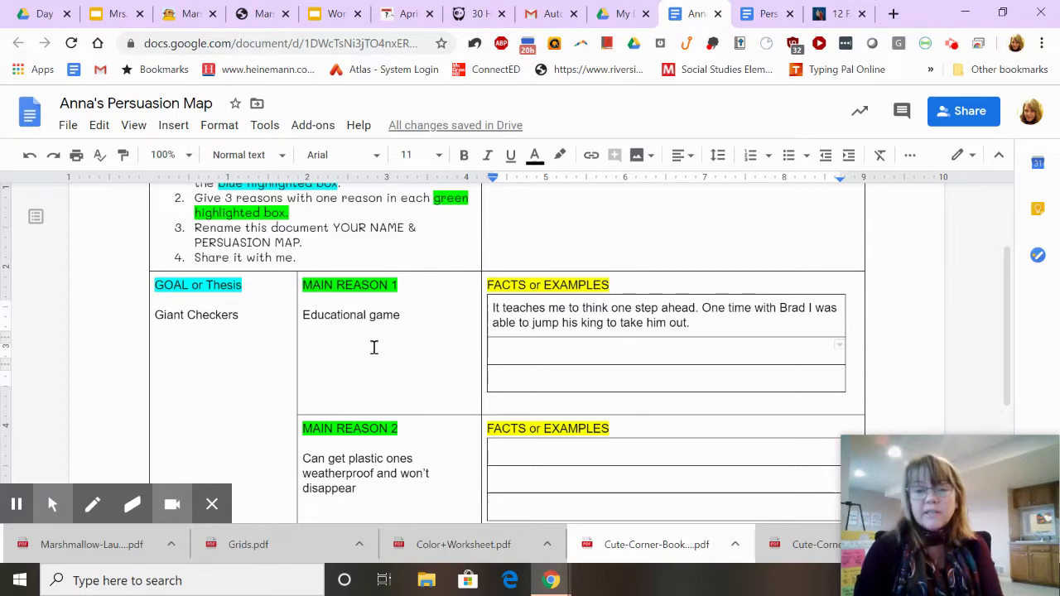
- Type 'The playground balls roll away these would be in one place' in Reason 2's first facts row
click(530, 458)
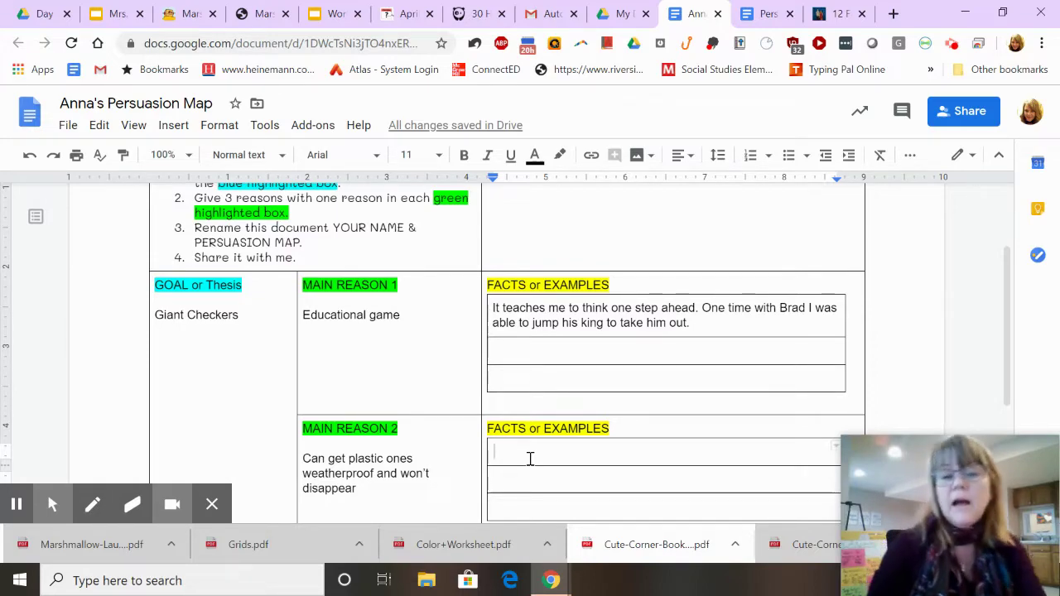
text(hO)
key(BackSpace)
key(BackSpace)
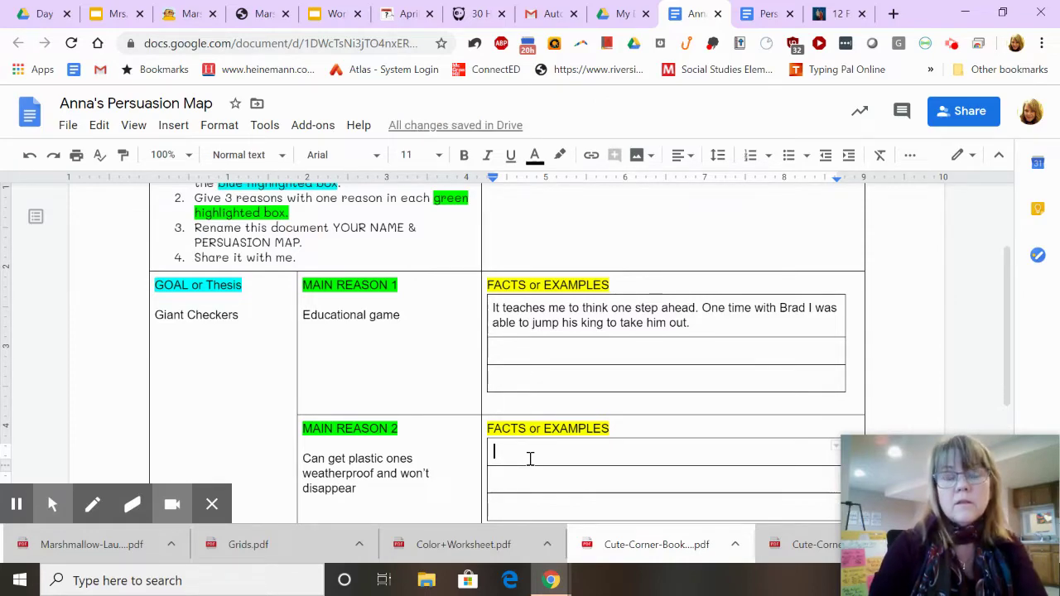
text(The )
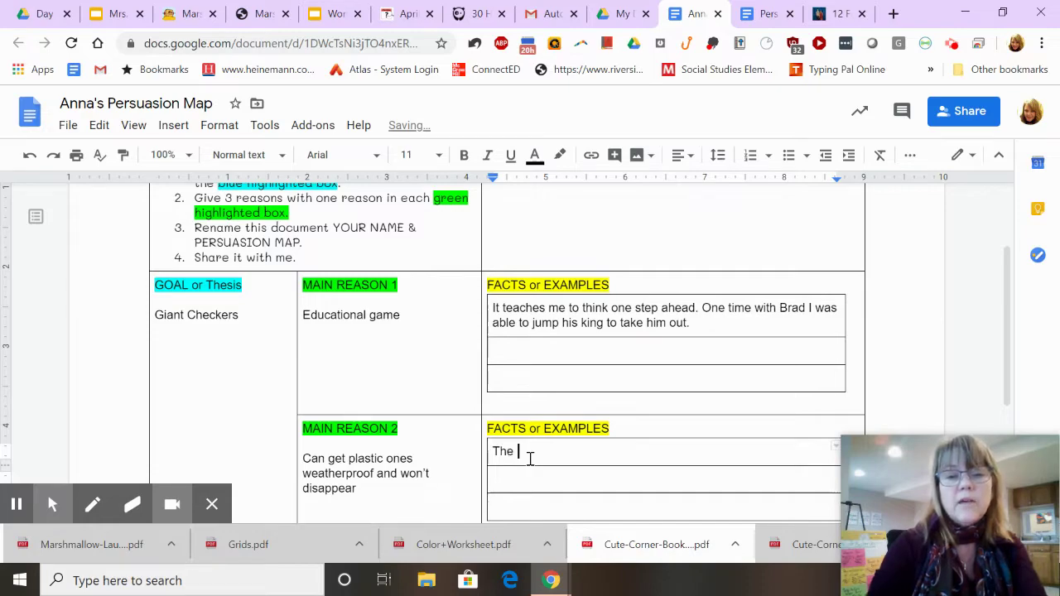
text(playgrou)
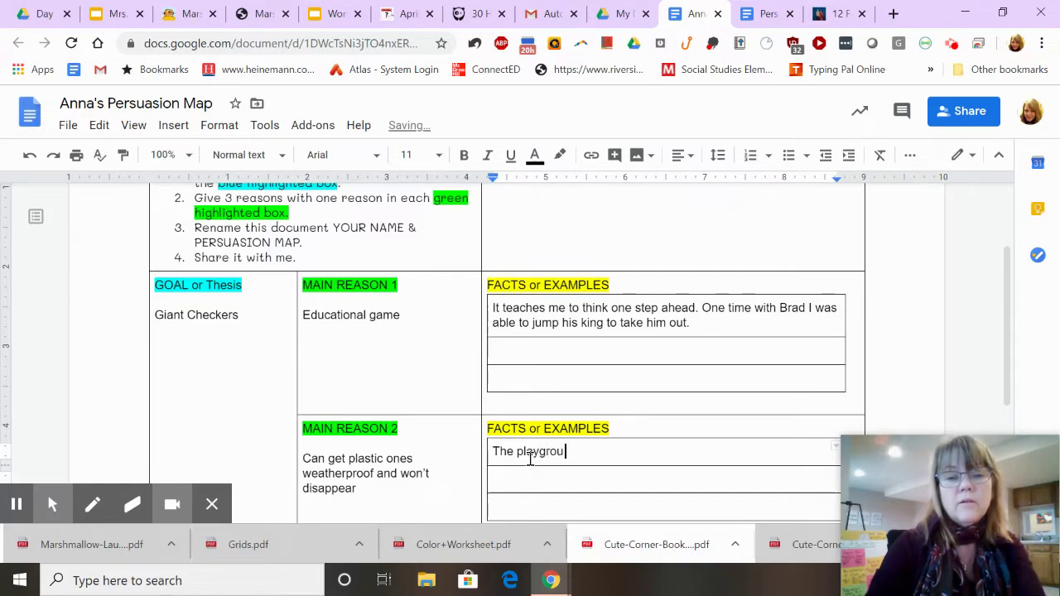
text(nd balls )
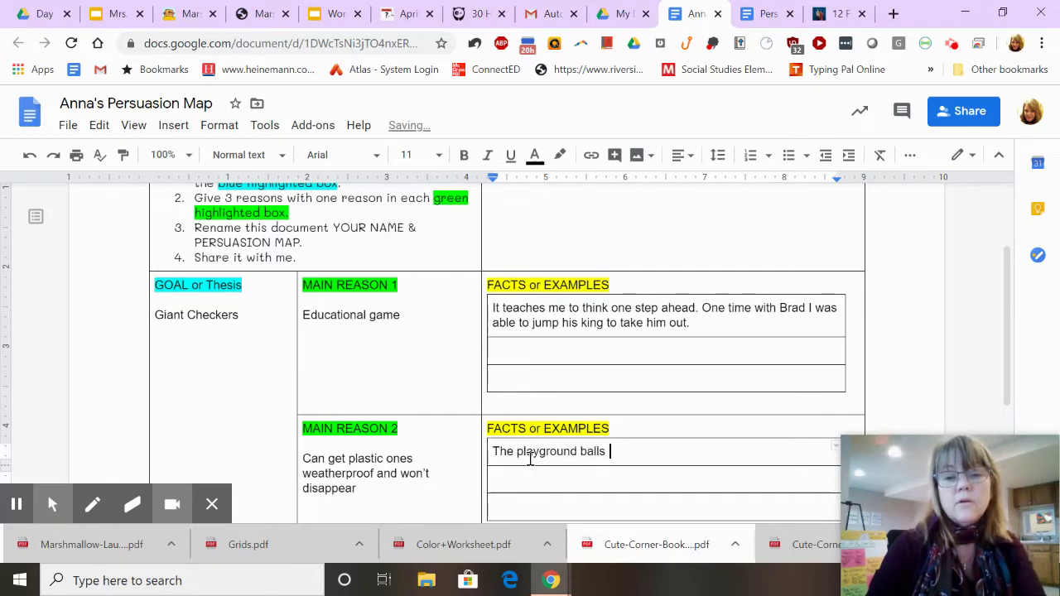
text(roll a)
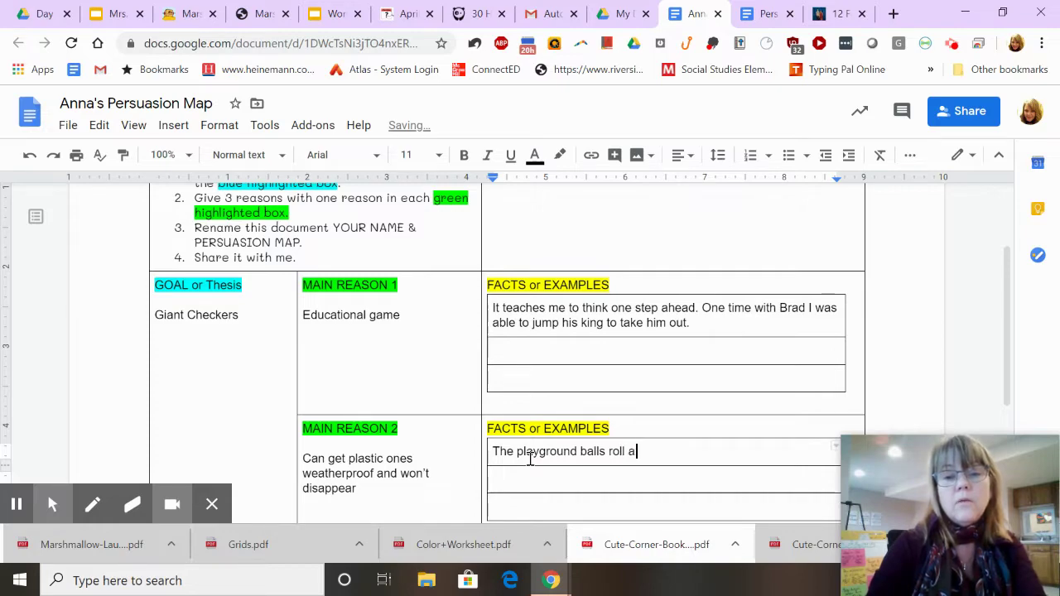
text(way these )
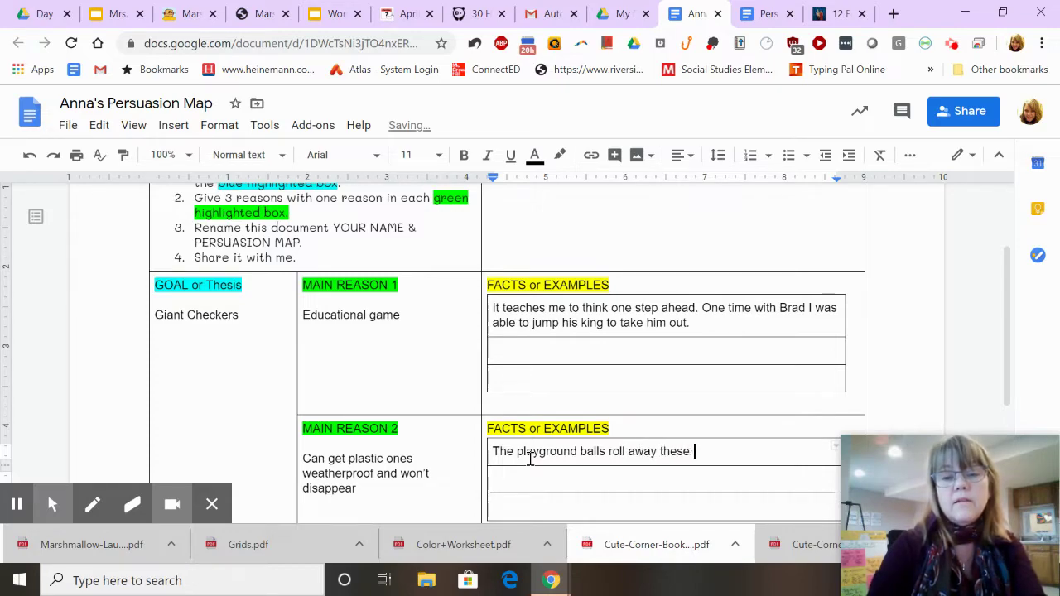
text(would be in one )
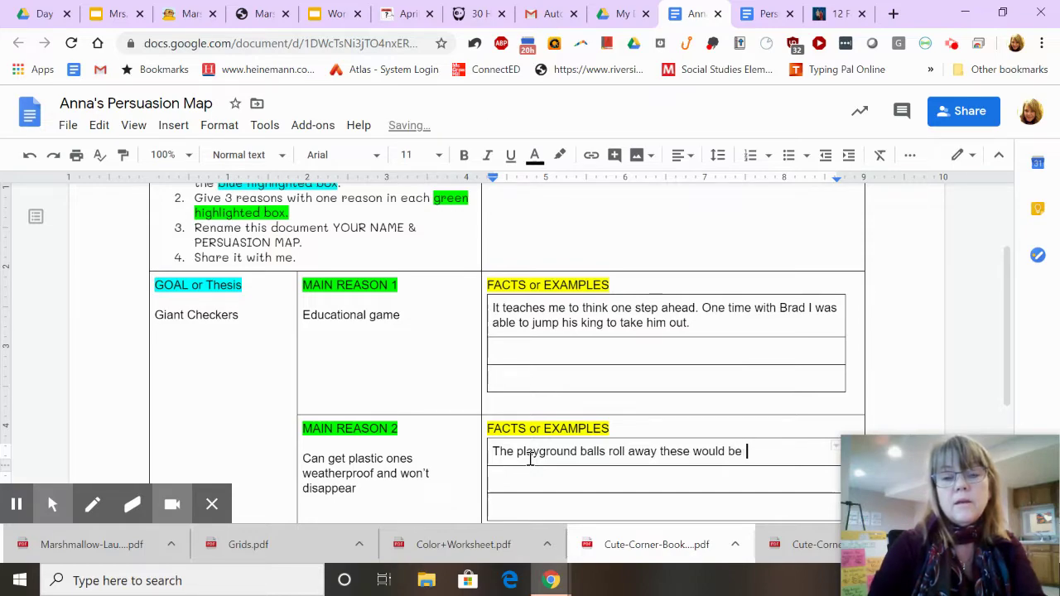
text(place.)
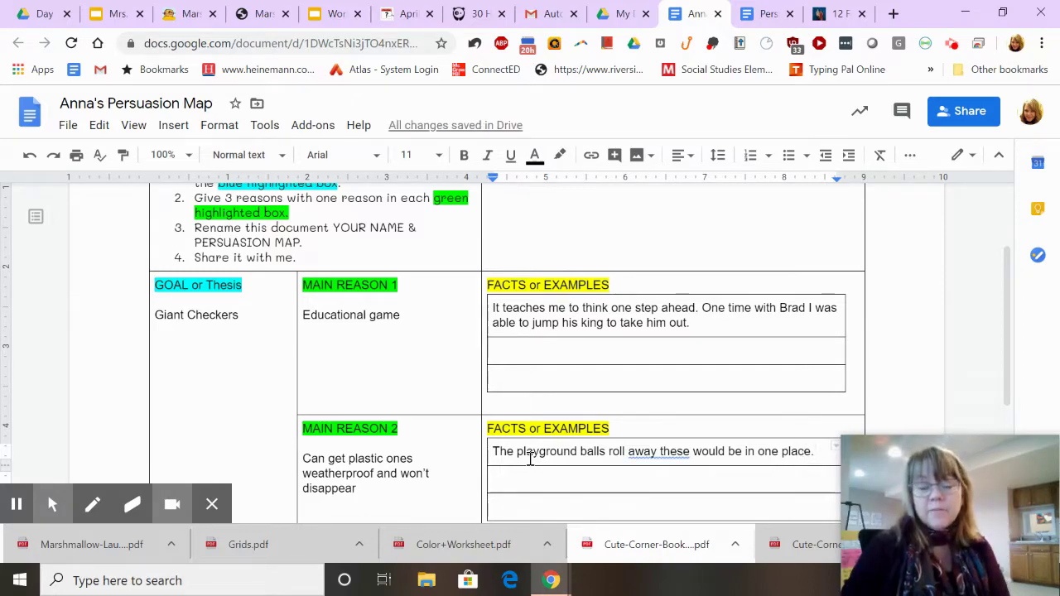
key(Down)
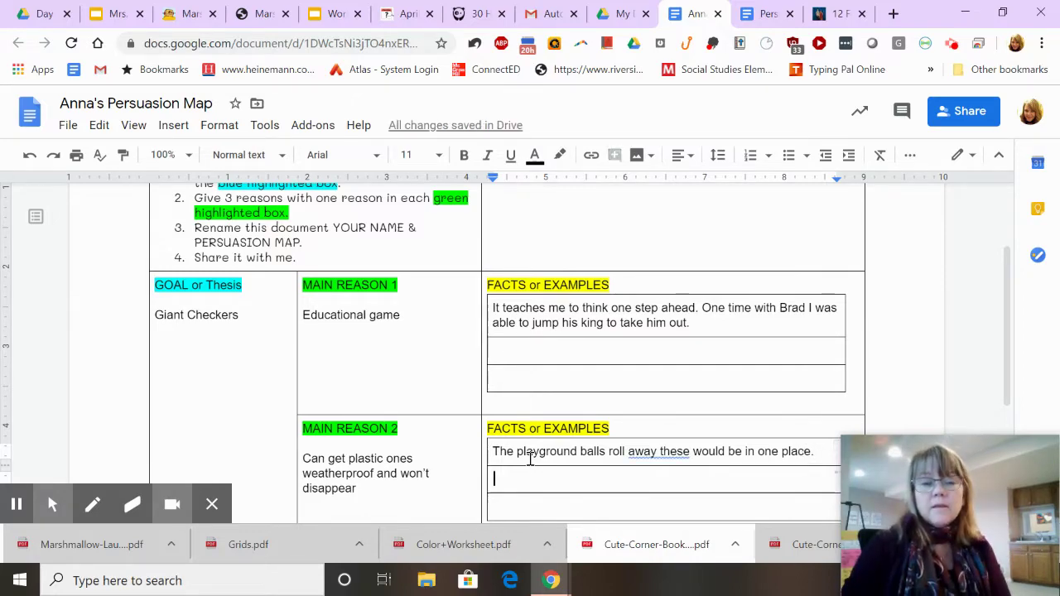
- Accept the suggested correction changing 'away these' to 'away; these'
right_click(660, 451)
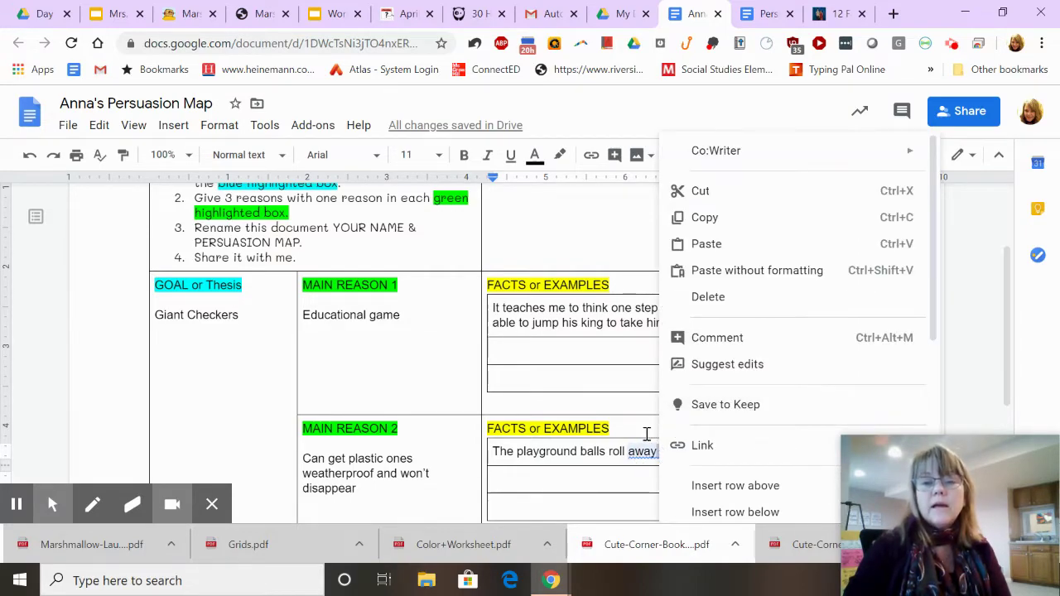
click(645, 451)
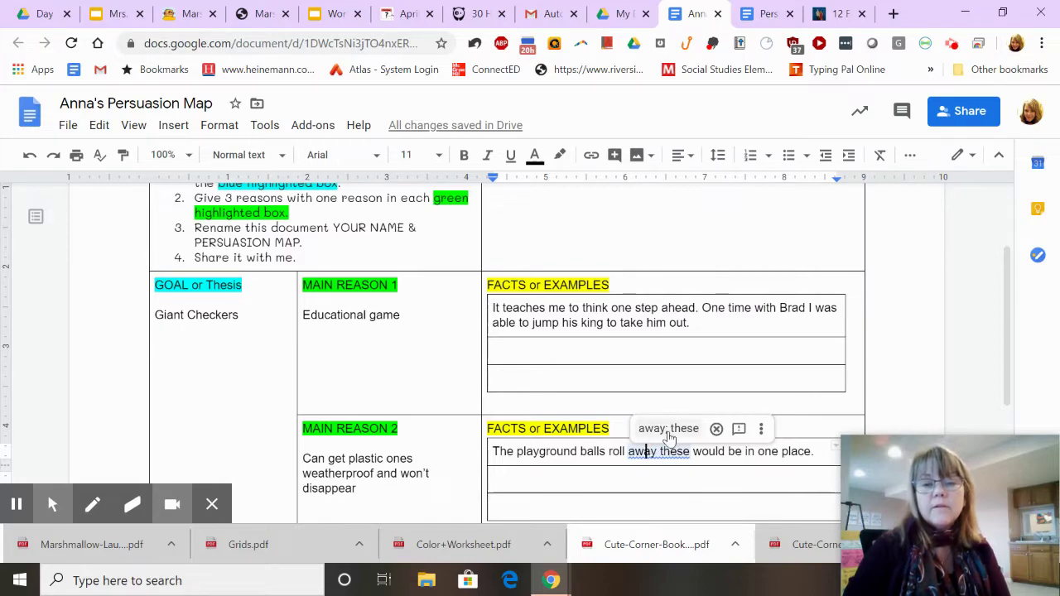
click(668, 429)
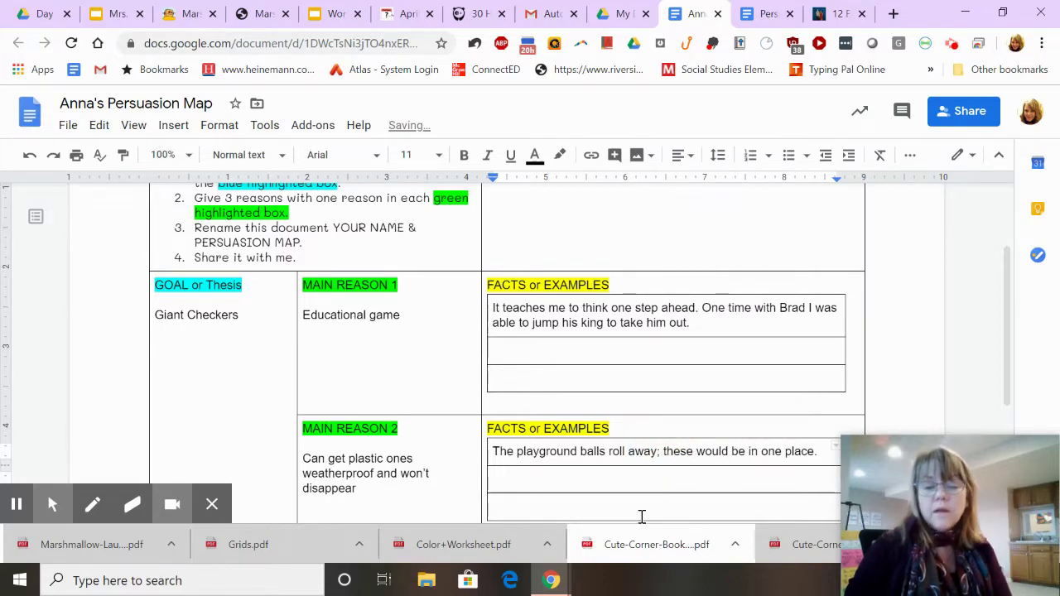
scroll(641, 516, down, 2)
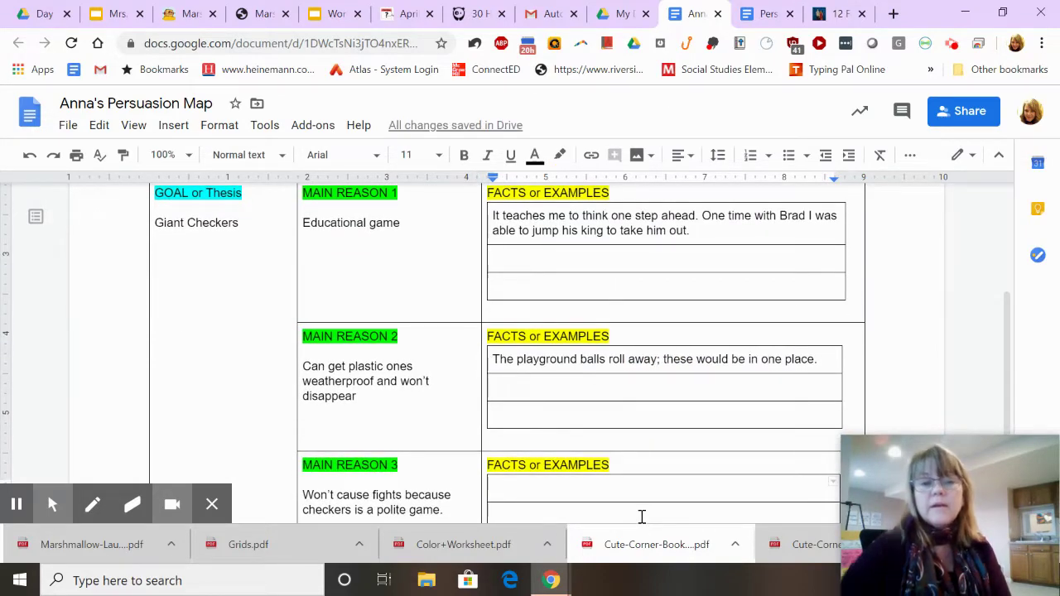
scroll(641, 516, down, 2)
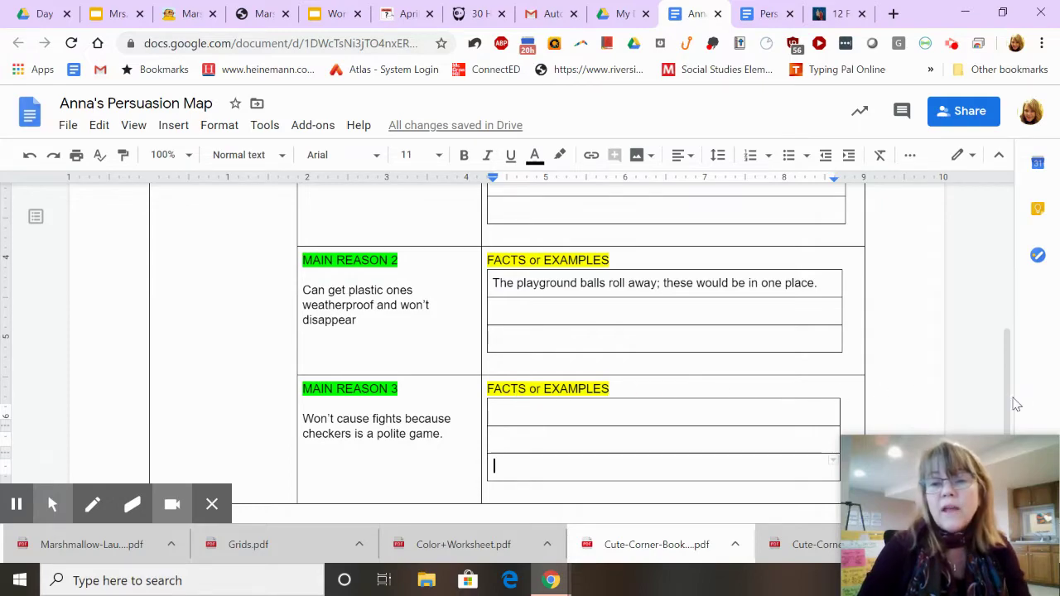
drag(1012, 402, 997, 241)
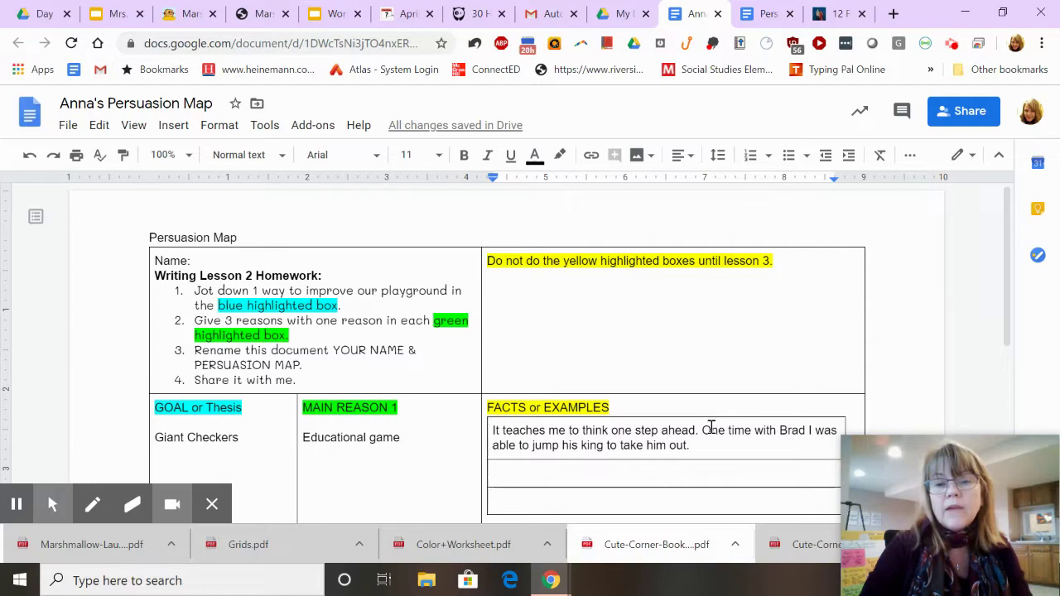
drag(701, 430, 730, 449)
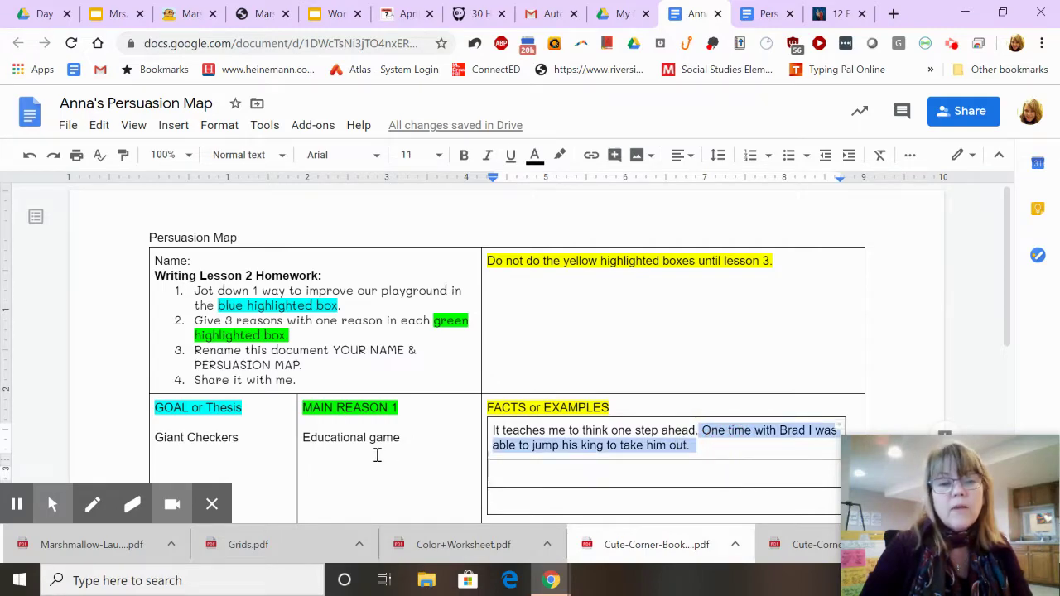
click(636, 443)
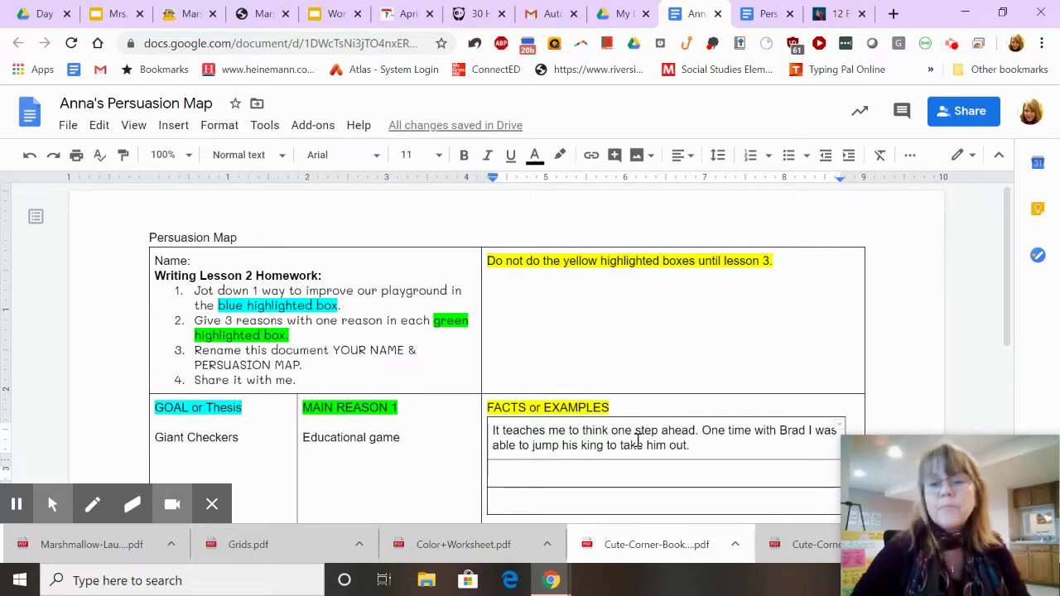
drag(1004, 317, 982, 315)
scroll(982, 402, down, 2)
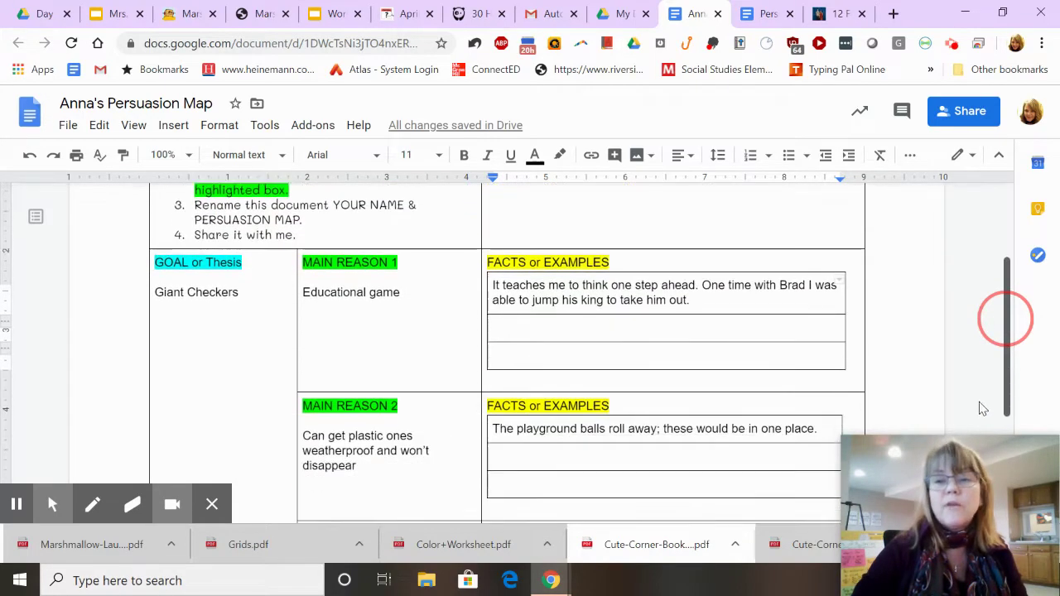